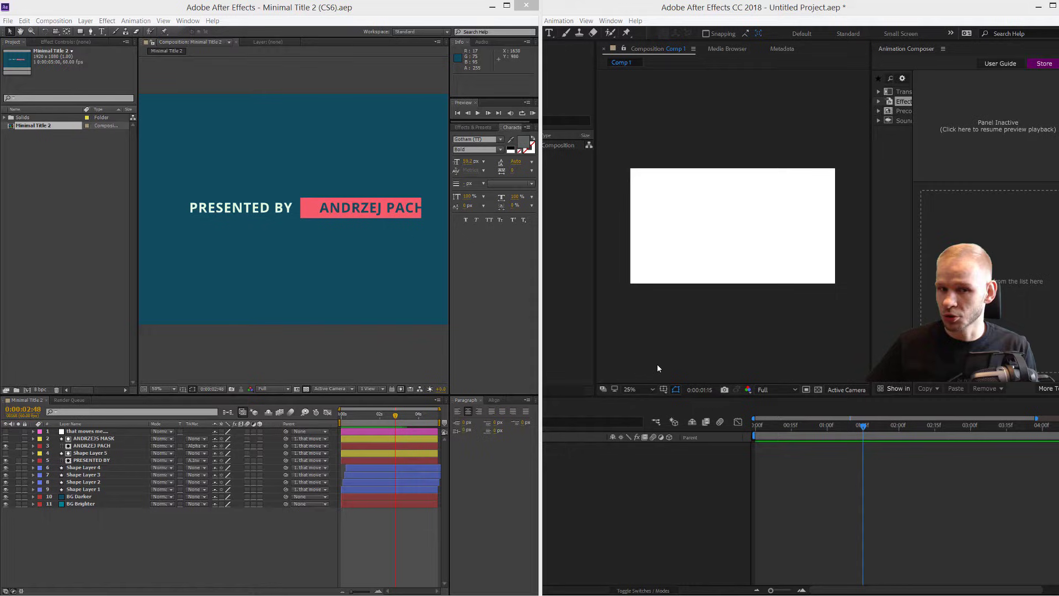
- In the CC 2018 project, move Comp 1's current time earlier and play a preview
{"action": "left_click", "coordinate": [660, 357]}
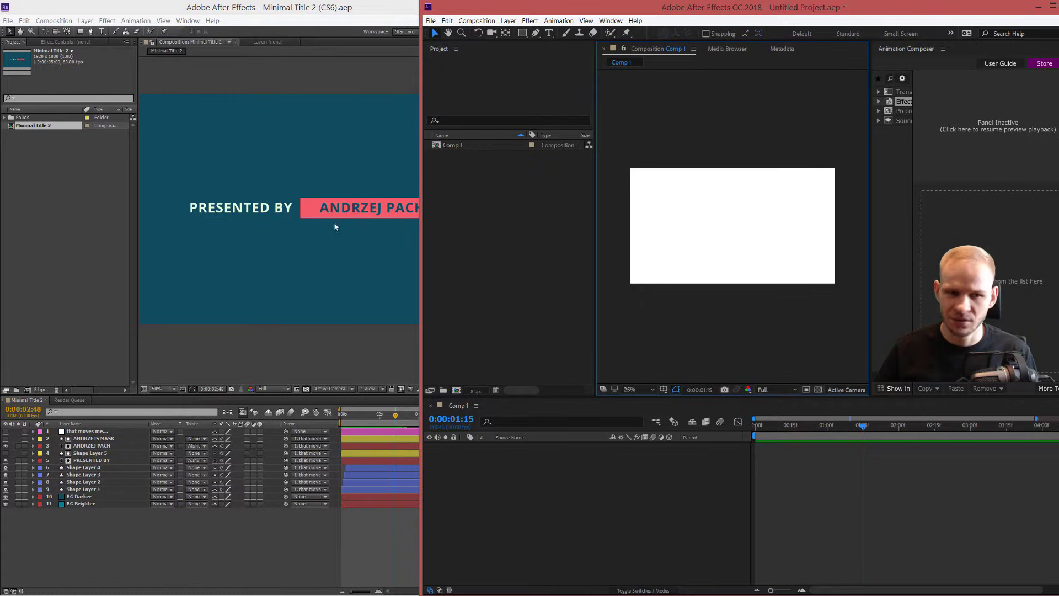
{"action": "left_click", "coordinate": [65, 141]}
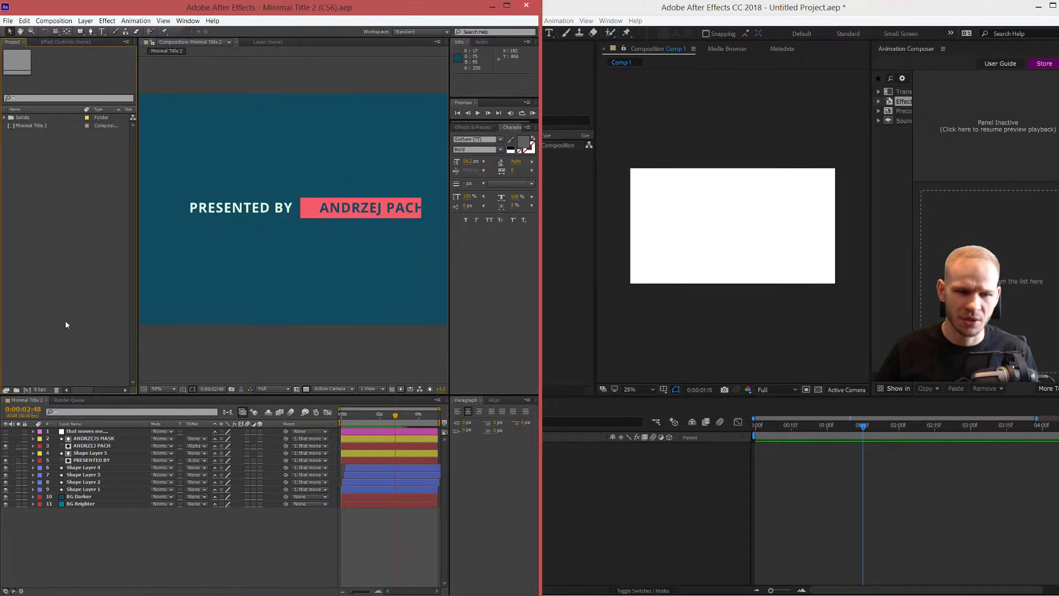
{"action": "left_click", "coordinate": [667, 309]}
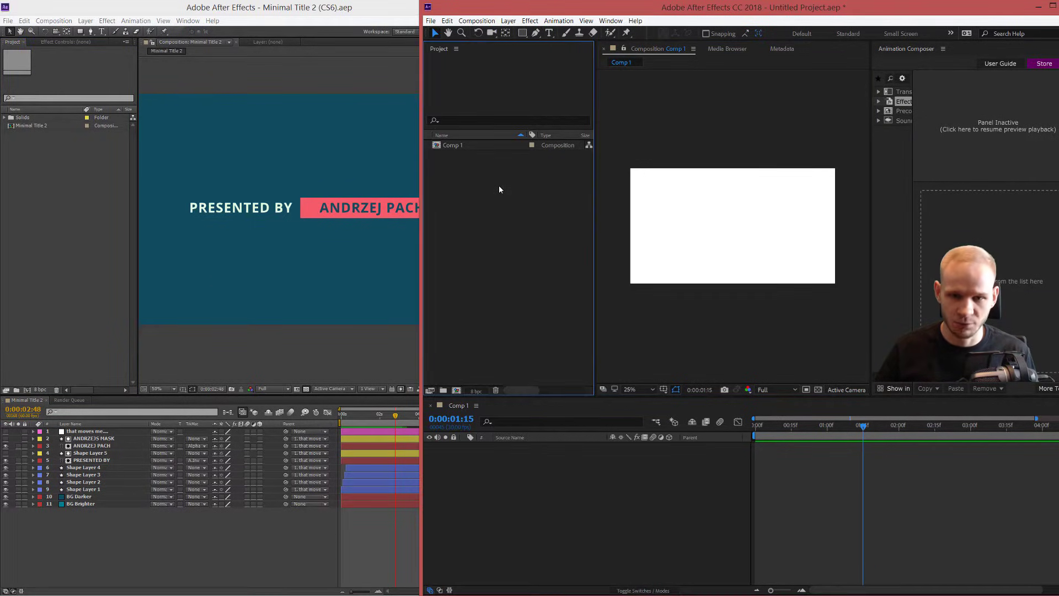
{"action": "left_click_drag", "start_coordinate": [761, 437], "coordinate": [825, 438]}
{"action": "key", "text": "space"}
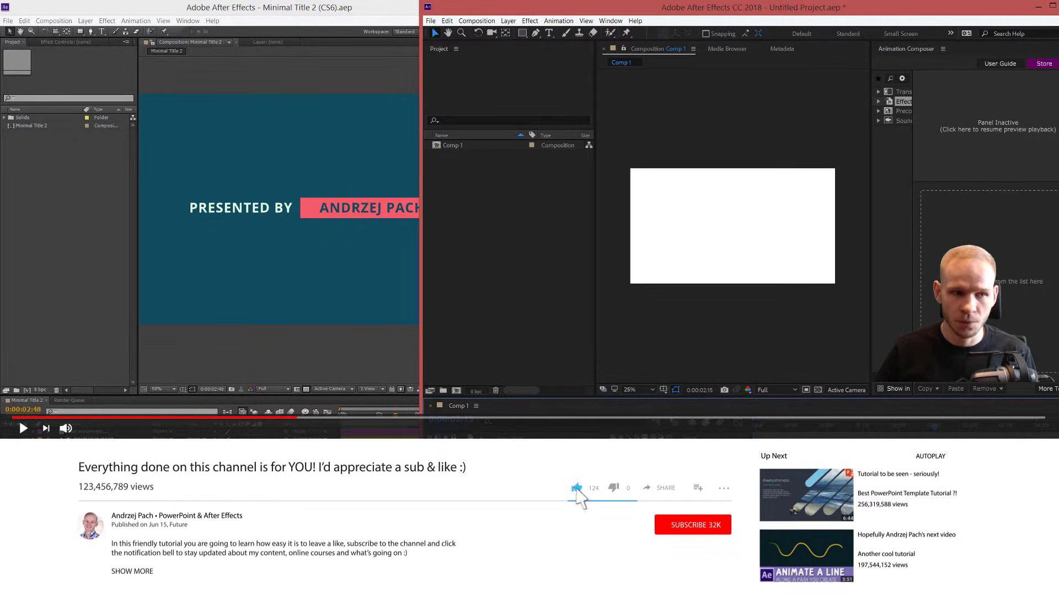
- Select Minimal Title 2 in the CS6 project and scrub it back toward its start
{"action": "left_click", "coordinate": [79, 148]}
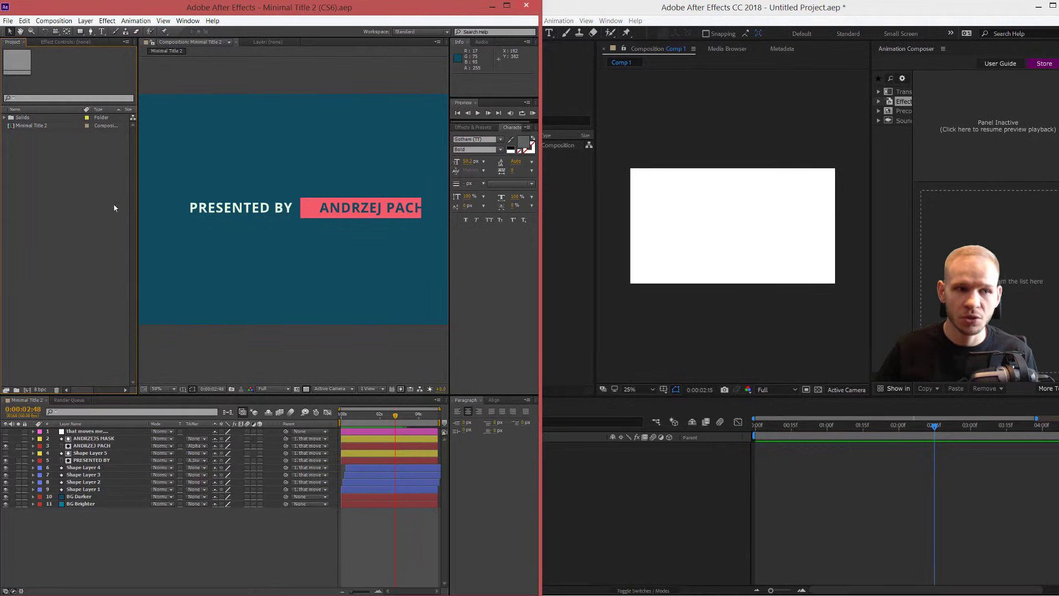
{"action": "left_click", "coordinate": [35, 127]}
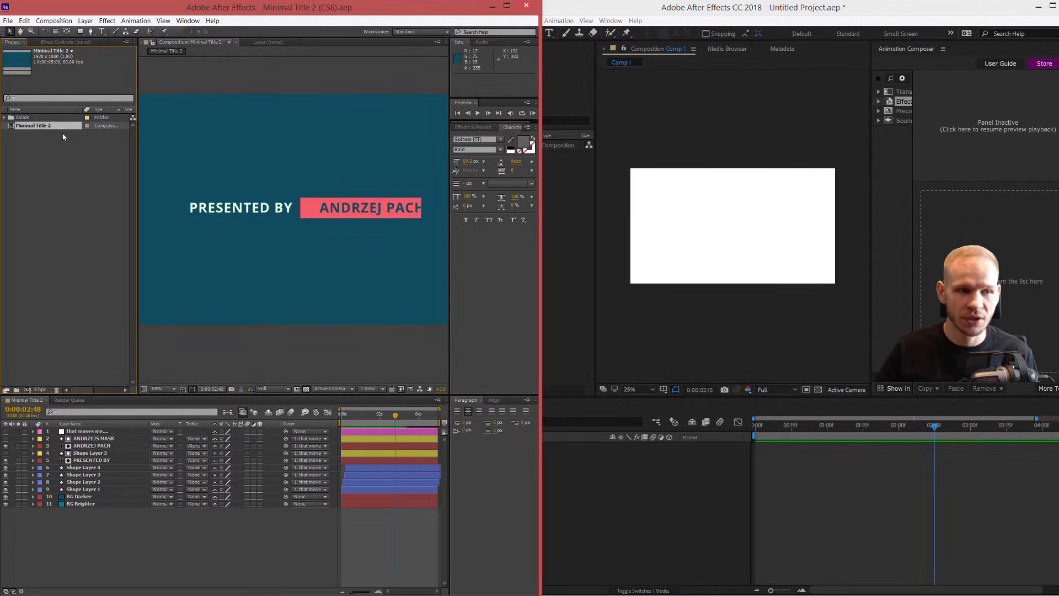
{"action": "left_click", "coordinate": [706, 342]}
{"action": "left_click", "coordinate": [349, 346]}
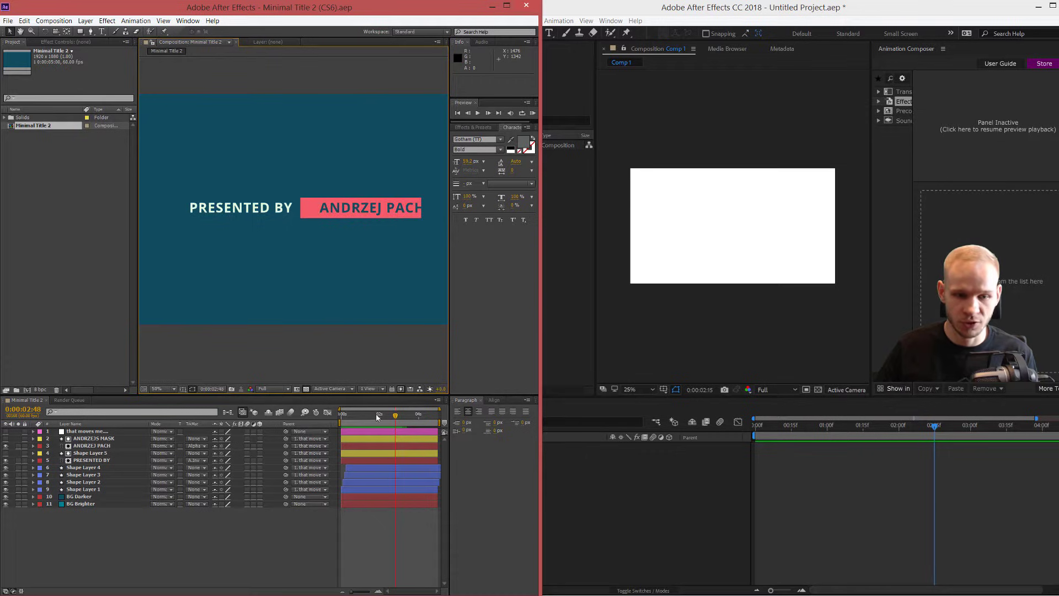
{"action": "mouse_move", "coordinate": [382, 417]}
{"action": "left_mouse_down"}
{"action": "mouse_move", "coordinate": [331, 418]}
{"action": "mouse_move", "coordinate": [385, 417]}
{"action": "mouse_move", "coordinate": [353, 419]}
{"action": "mouse_move", "coordinate": [368, 419]}
{"action": "left_mouse_up"}
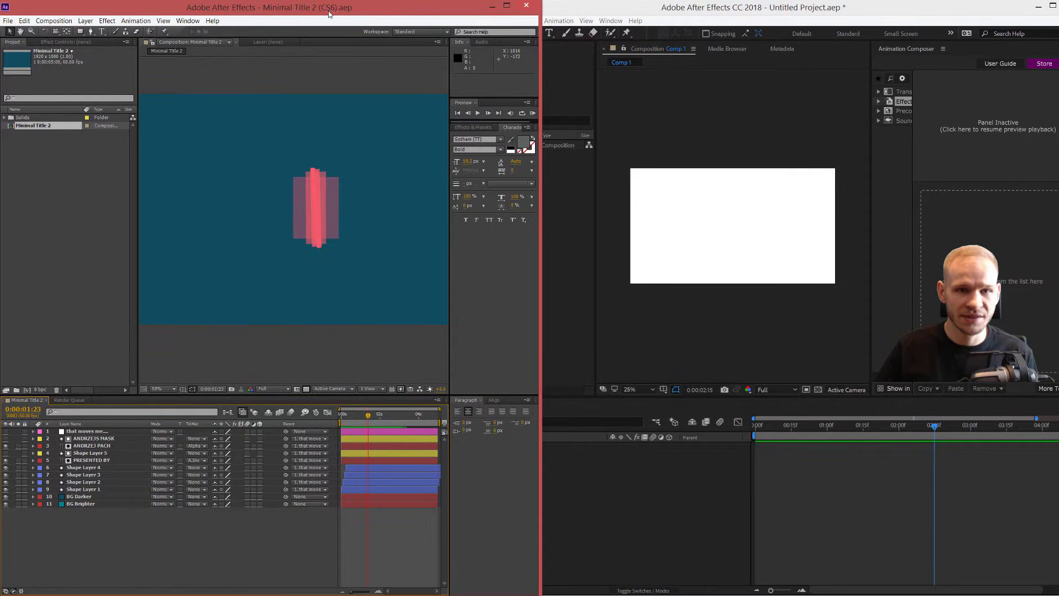
{"action": "left_click", "coordinate": [730, 3]}
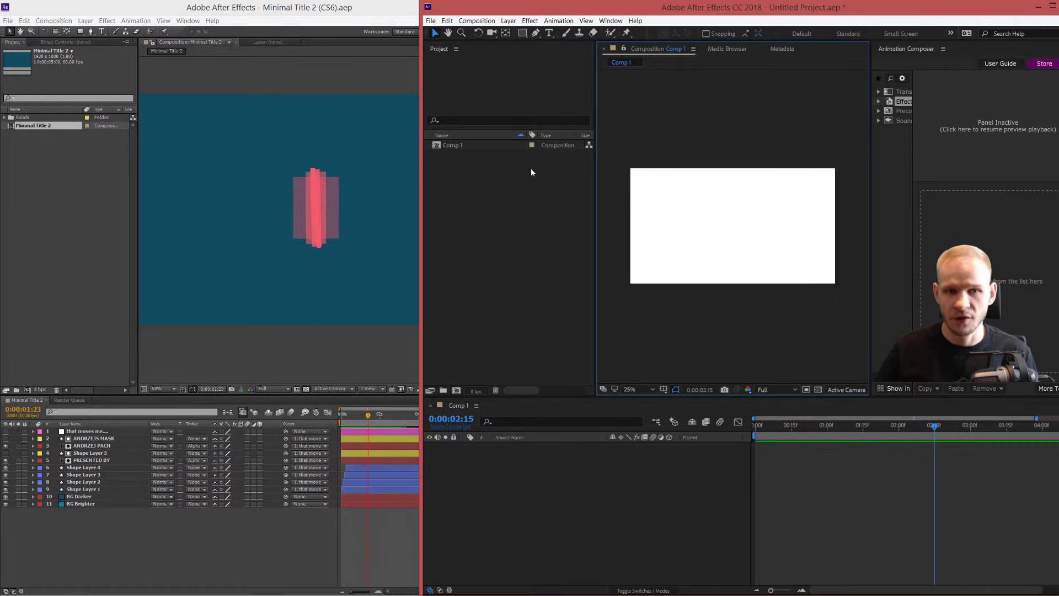
{"action": "left_click", "coordinate": [107, 283]}
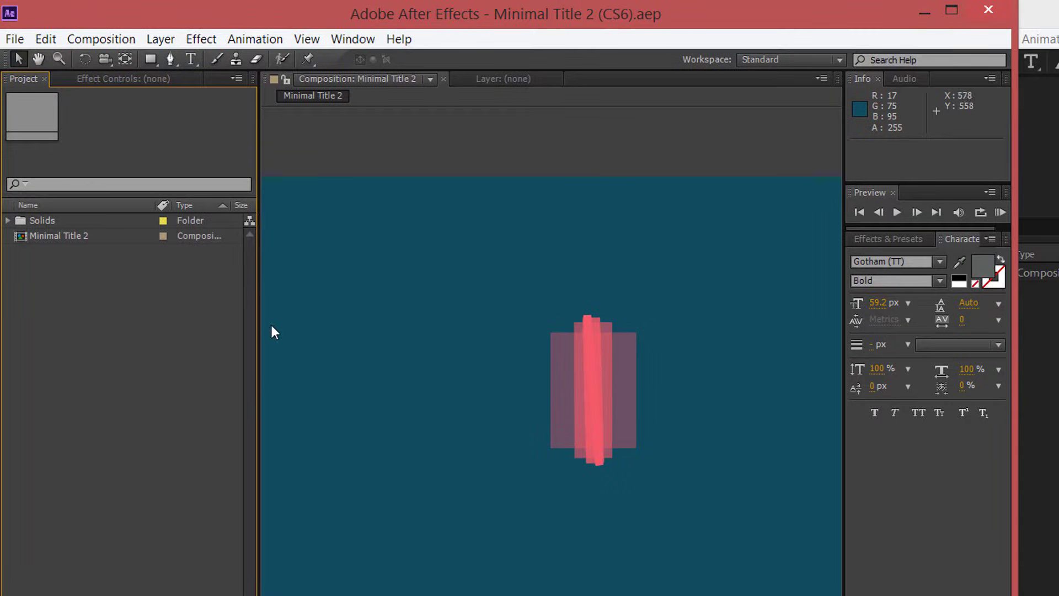
- Check the File menus in CS6 and CC 2018, then reselect Minimal Title 2 in CS6
{"action": "left_click", "coordinate": [15, 42]}
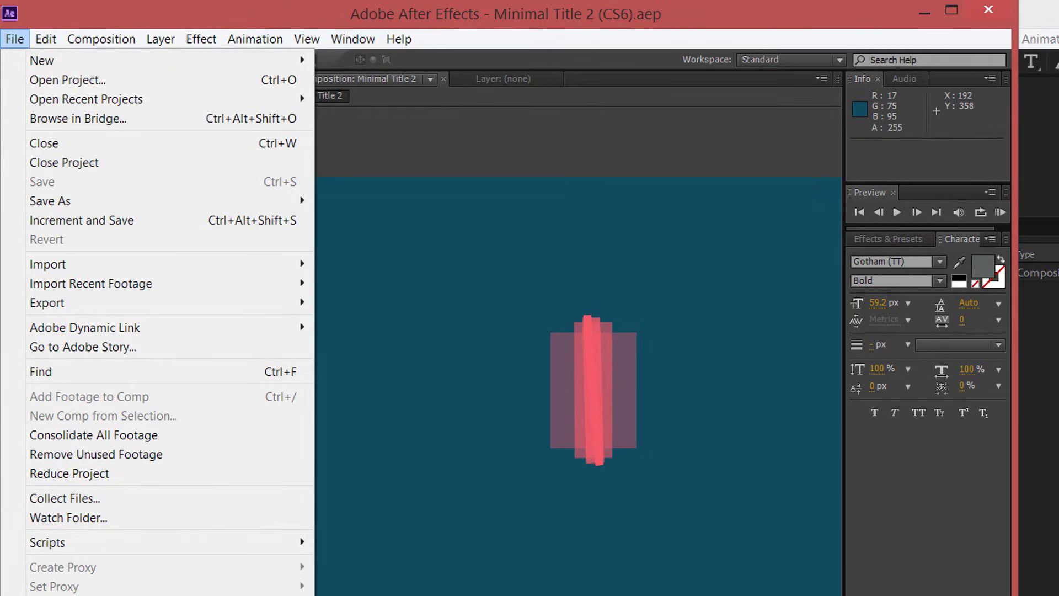
{"action": "key", "text": "alt+Tab"}
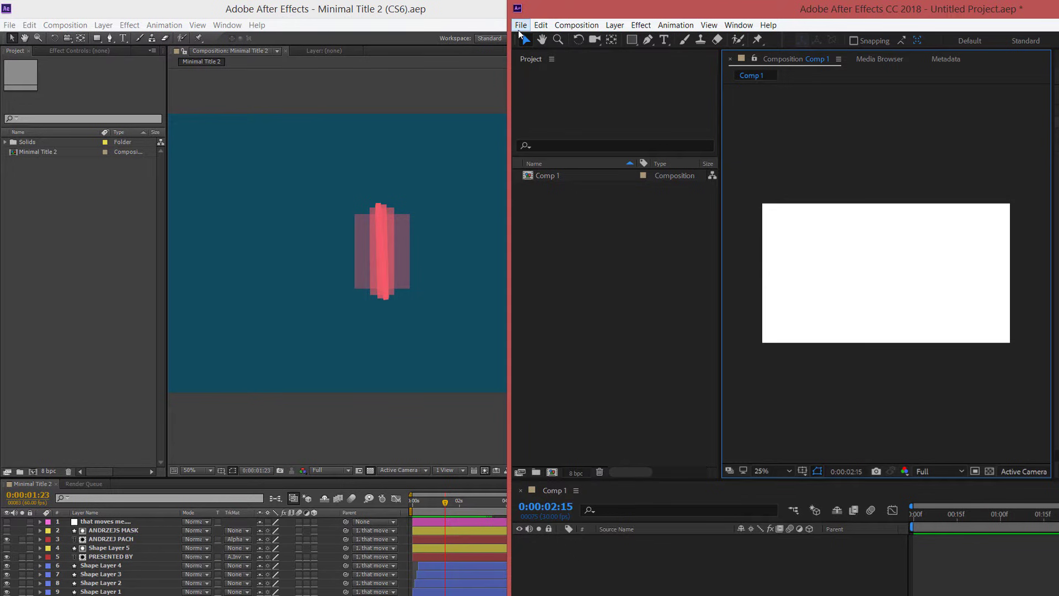
{"action": "left_click", "coordinate": [562, 27]}
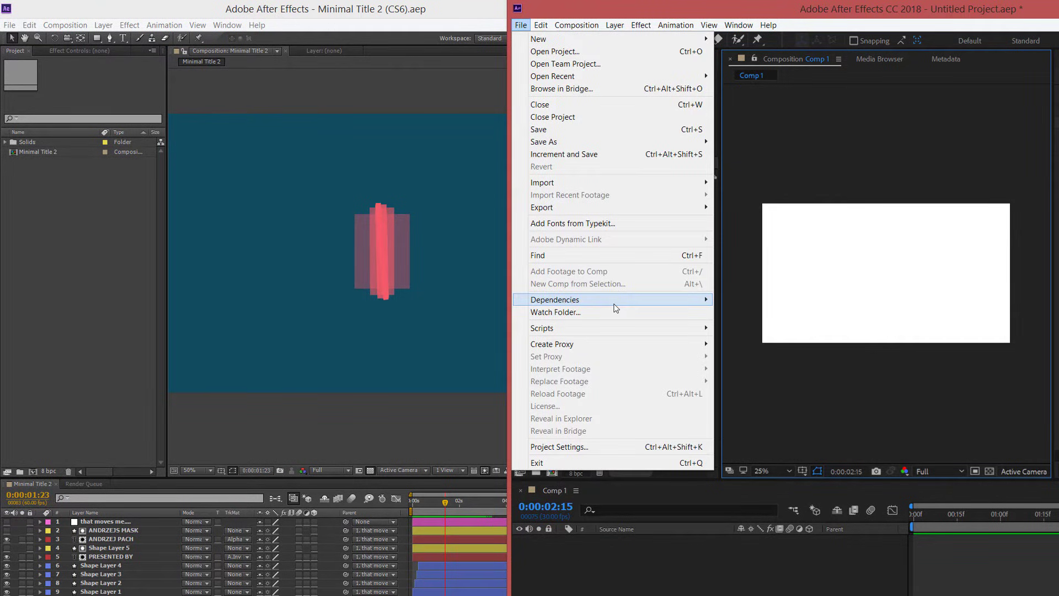
{"action": "mouse_move", "coordinate": [614, 306]}
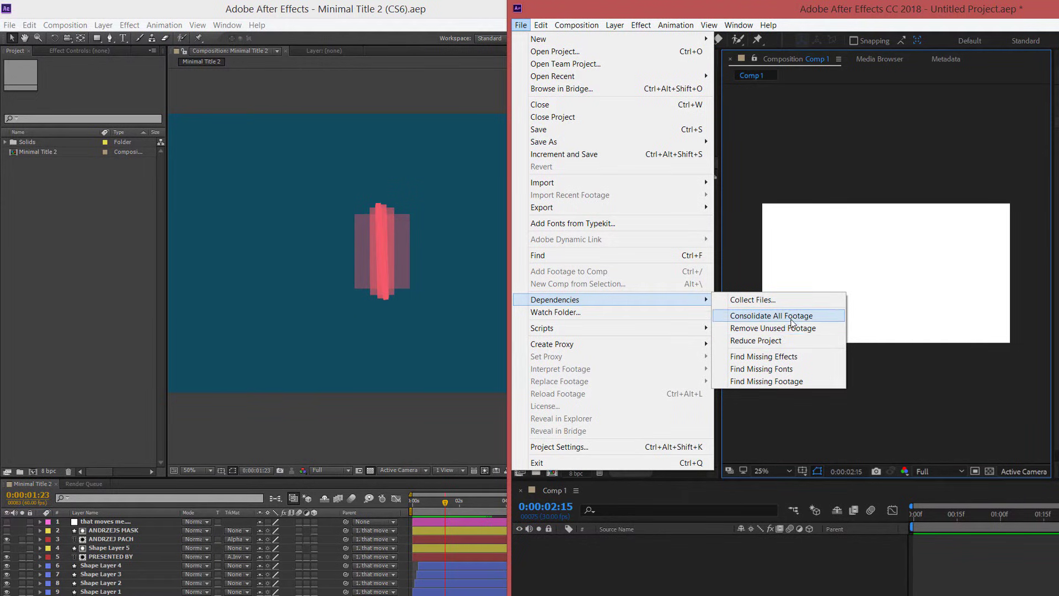
{"action": "left_click", "coordinate": [793, 341]}
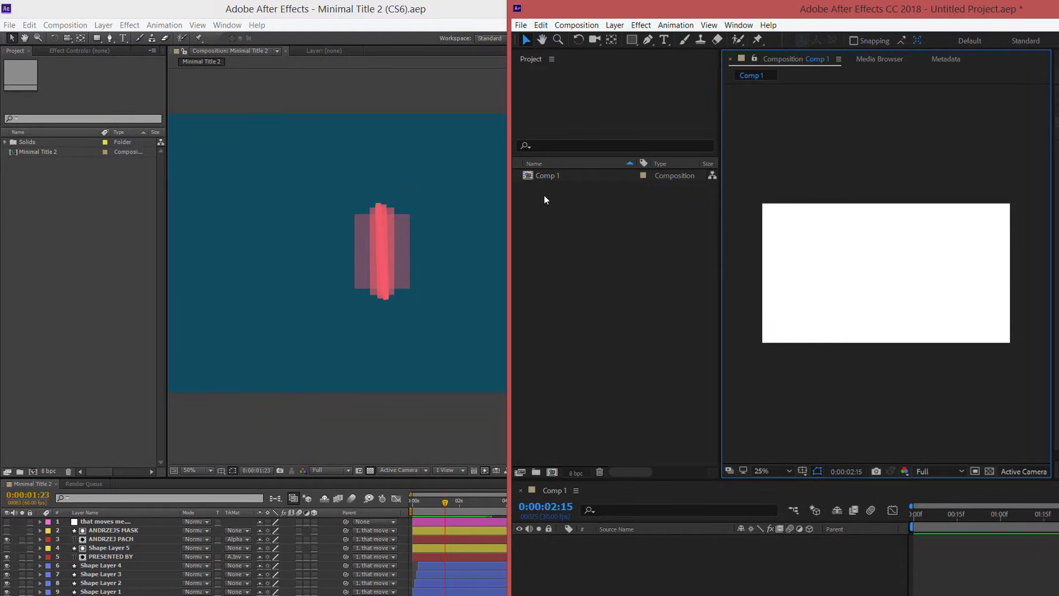
{"action": "left_click", "coordinate": [42, 243]}
{"action": "left_click", "coordinate": [45, 153]}
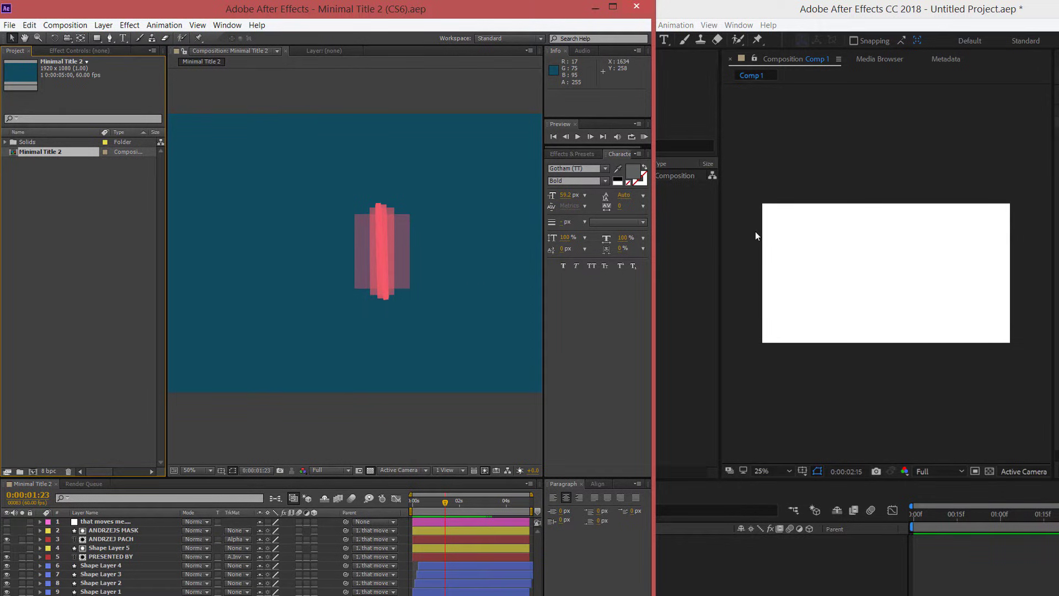
- Collect files for selected comps only, with Reduce Project on, into a Minimal Title 2 (CS6) folder
{"action": "left_click", "coordinate": [9, 25]}
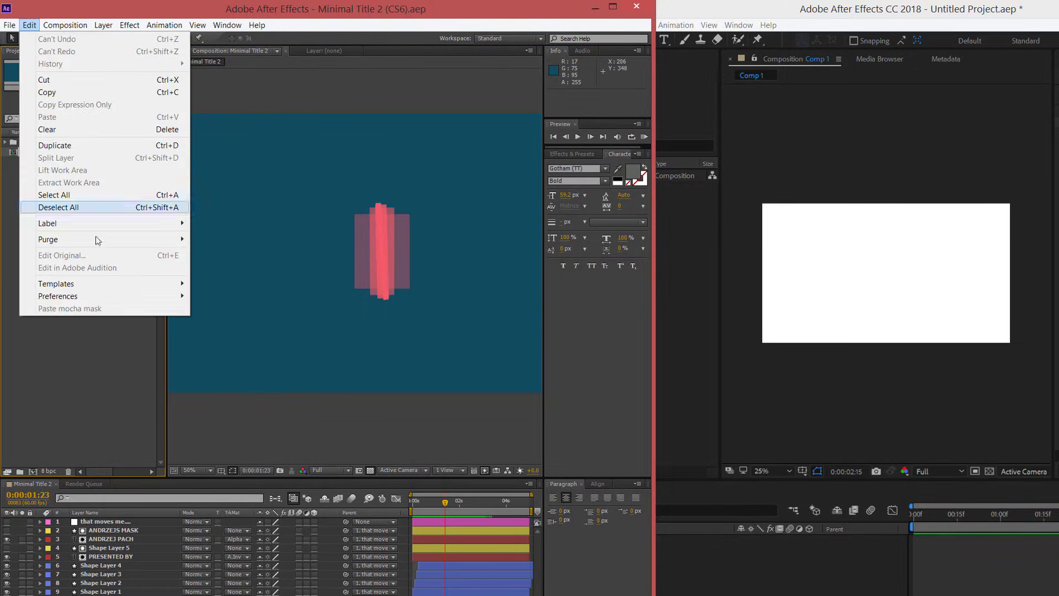
{"action": "mouse_move", "coordinate": [9, 24]}
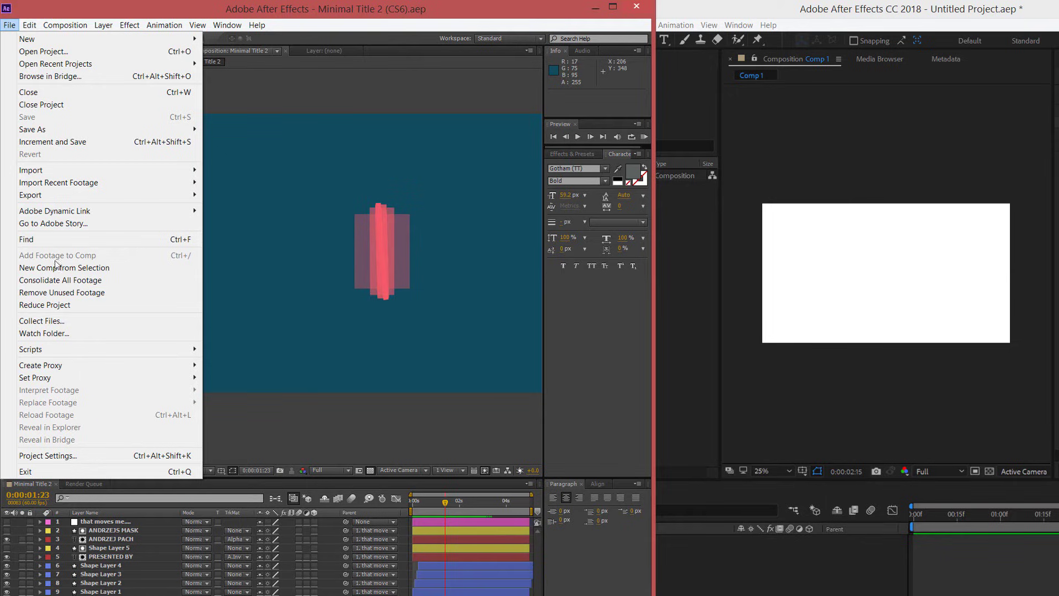
{"action": "left_click", "coordinate": [66, 321]}
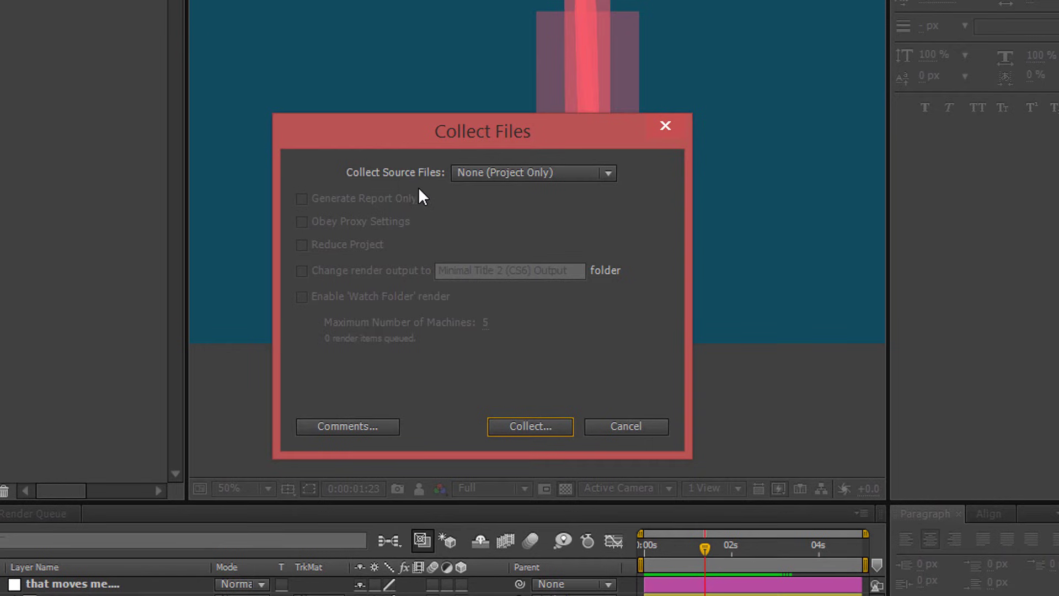
{"action": "left_click", "coordinate": [541, 176]}
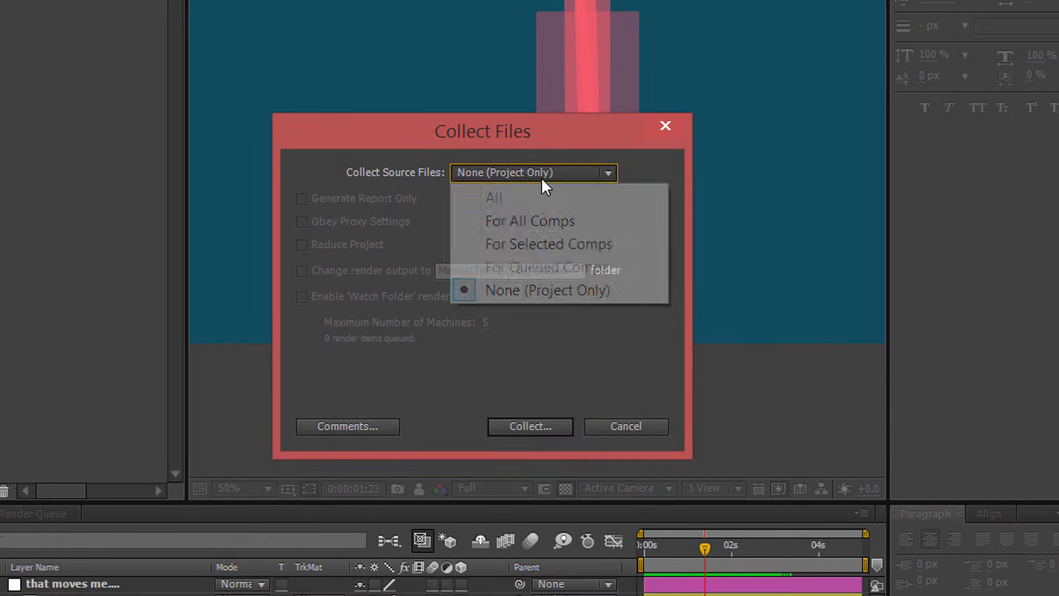
{"action": "left_click", "coordinate": [540, 249]}
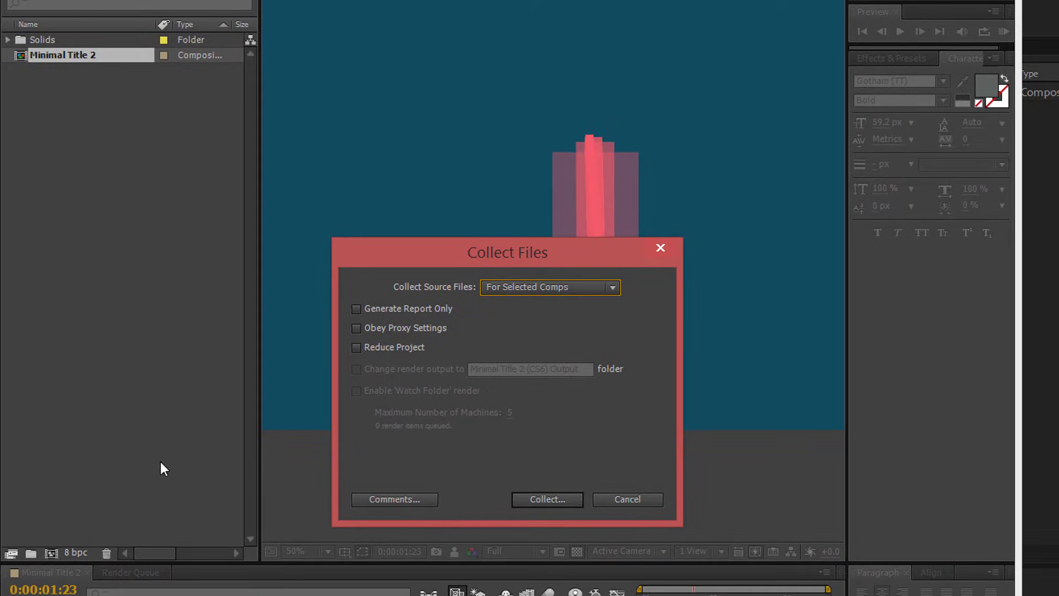
{"action": "left_click", "coordinate": [355, 348]}
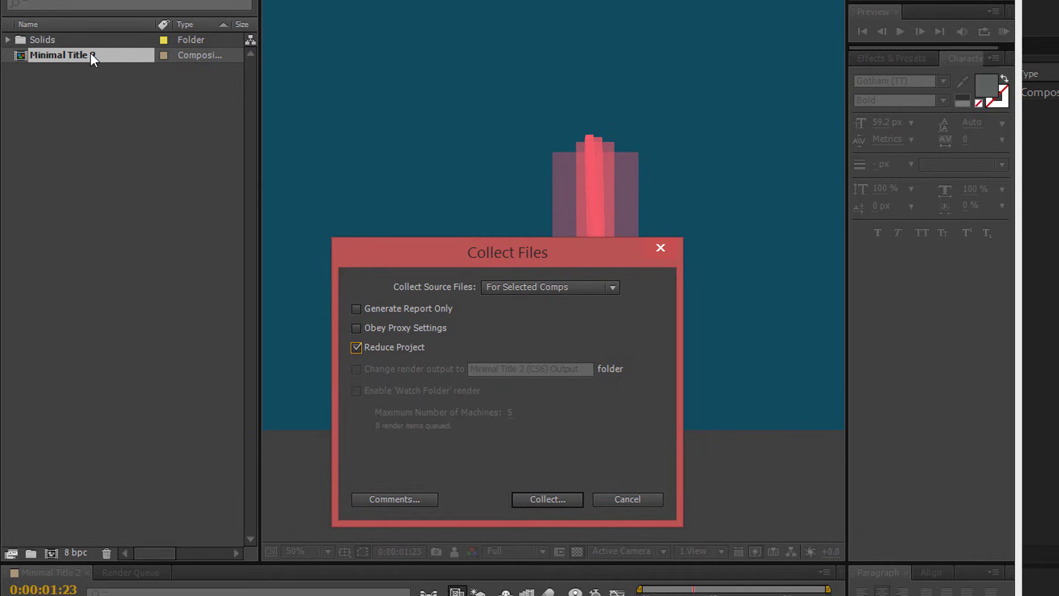
{"action": "left_click", "coordinate": [541, 505]}
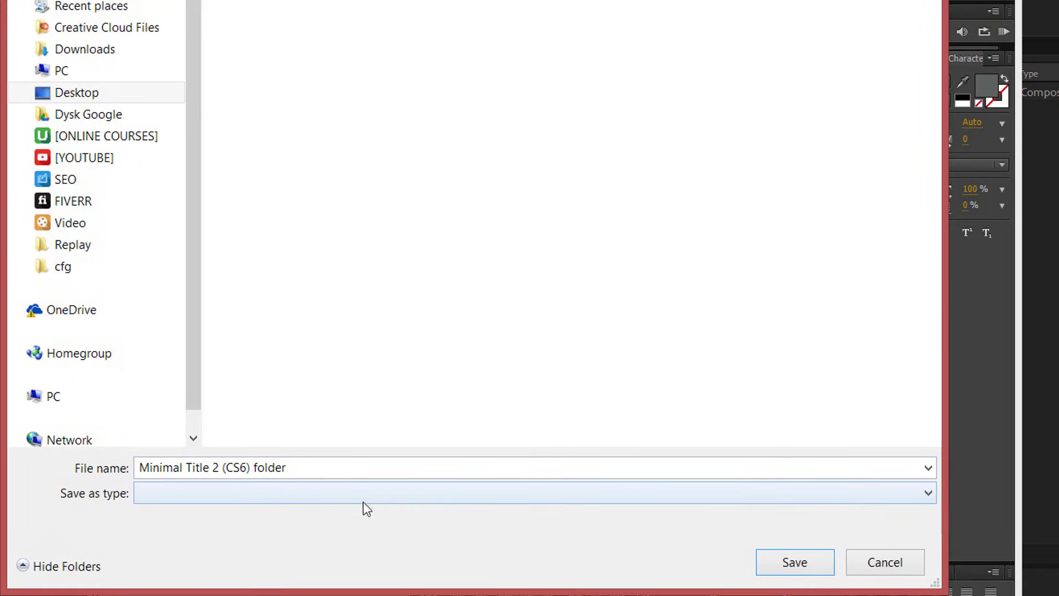
{"action": "left_click", "coordinate": [802, 562]}
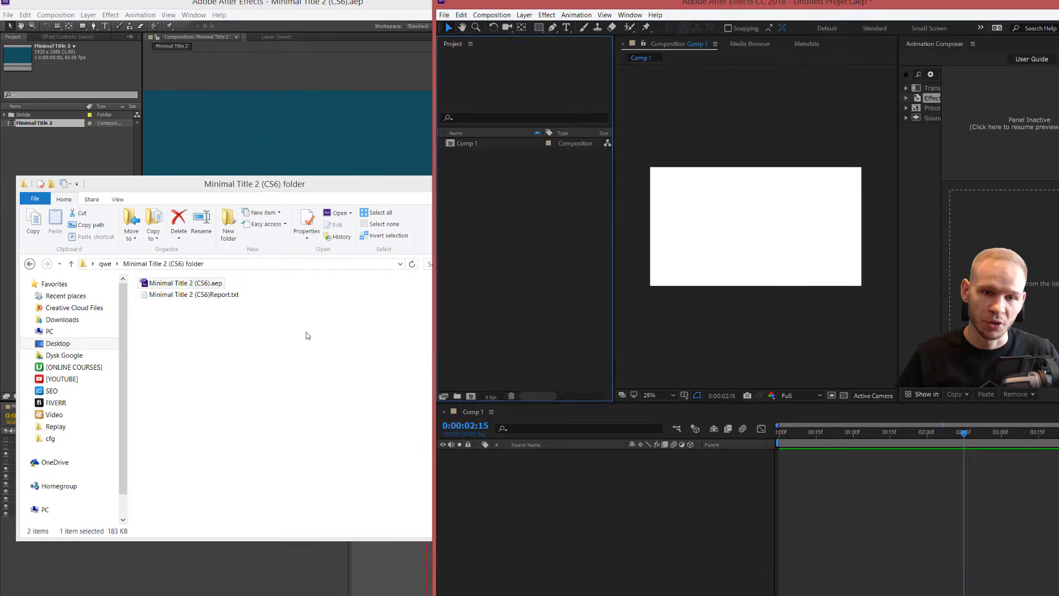
- Import Minimal Title 2 (CS6).aep into the CC 2018 project and open its Minimal Title 2 comp
{"action": "right_click", "coordinate": [488, 191]}
{"action": "mouse_move", "coordinate": [526, 244]}
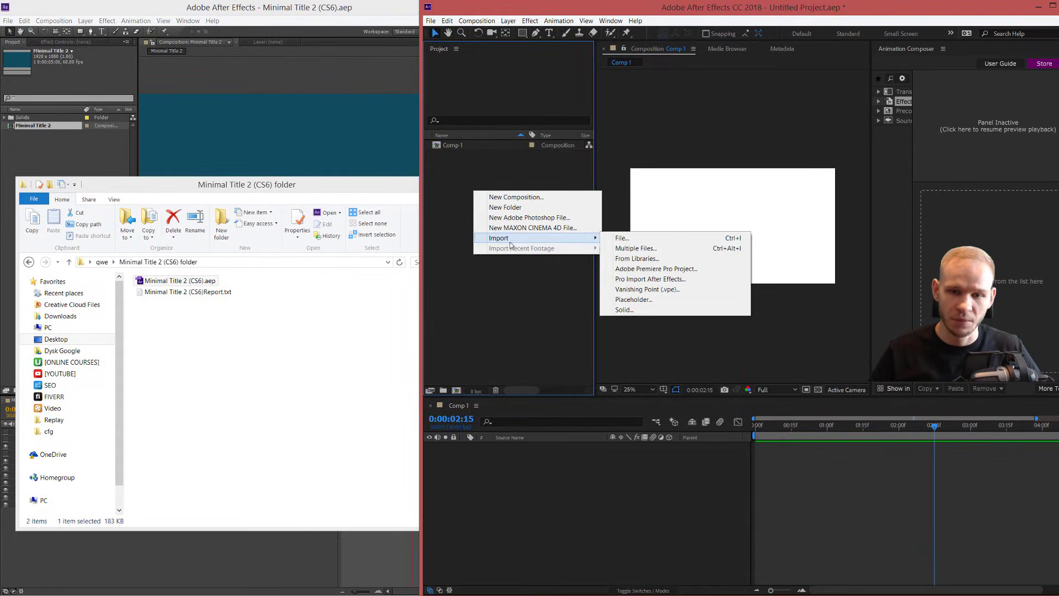
{"action": "left_click", "coordinate": [660, 239]}
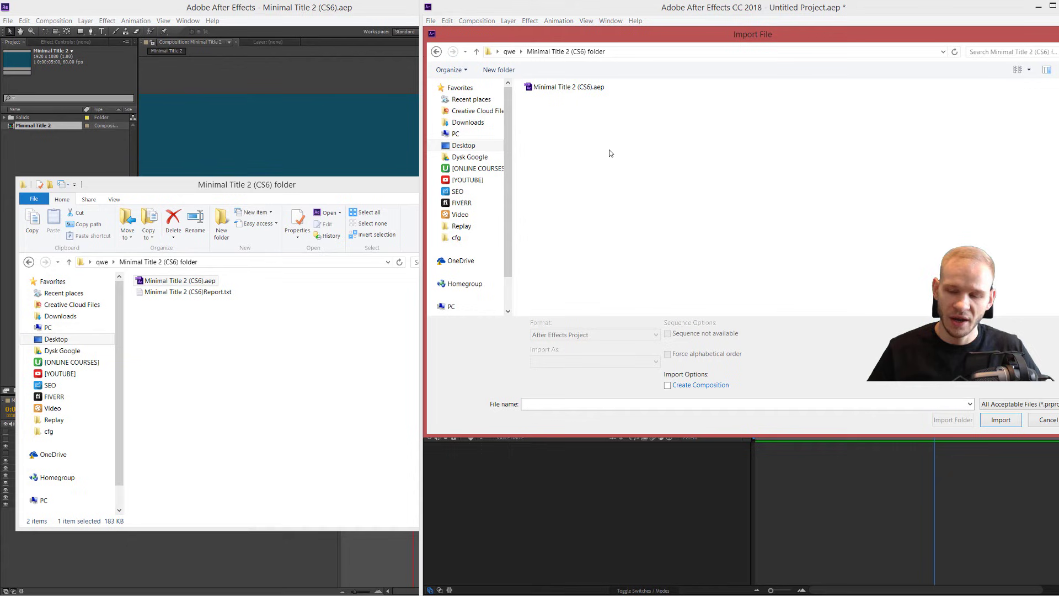
{"action": "double_click", "coordinate": [558, 87]}
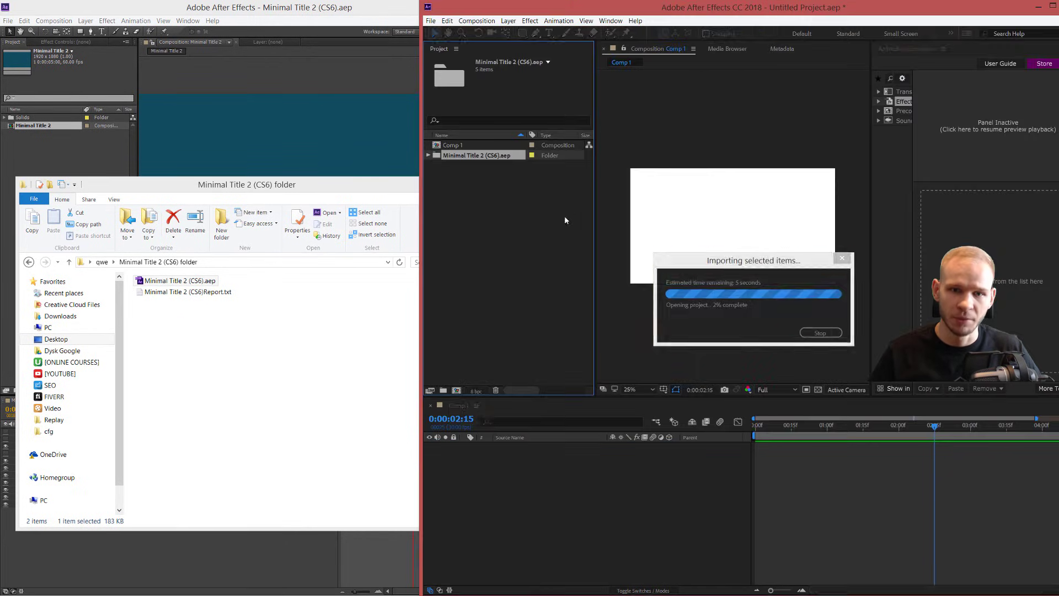
{"action": "left_click", "coordinate": [428, 154]}
{"action": "double_click", "coordinate": [475, 165]}
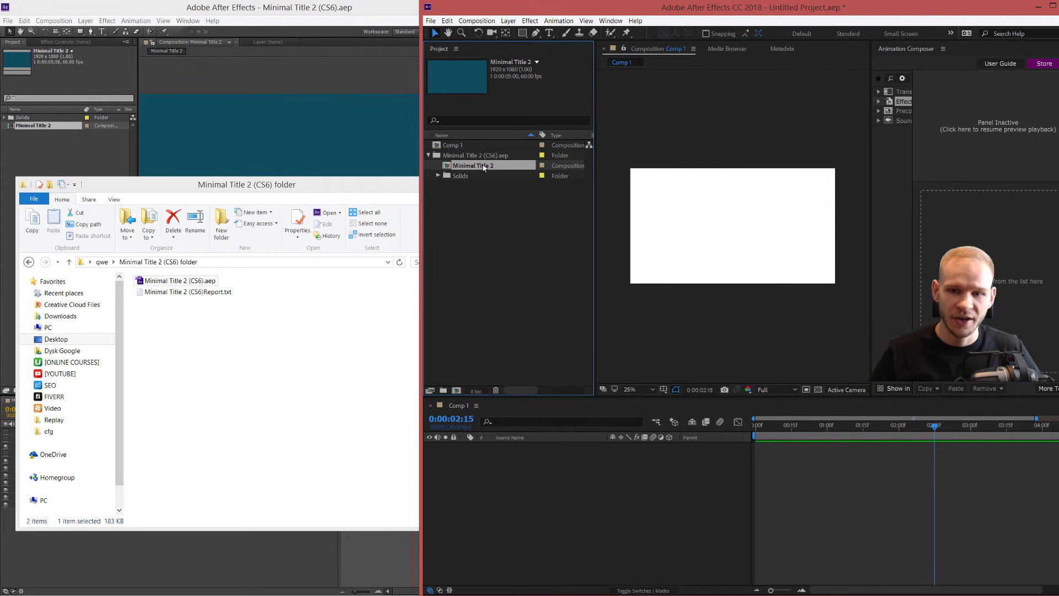
- Preview the imported comp from near its start, then preview the original CS6 comp for comparison
{"action": "left_click", "coordinate": [856, 428]}
{"action": "key", "text": "space"}
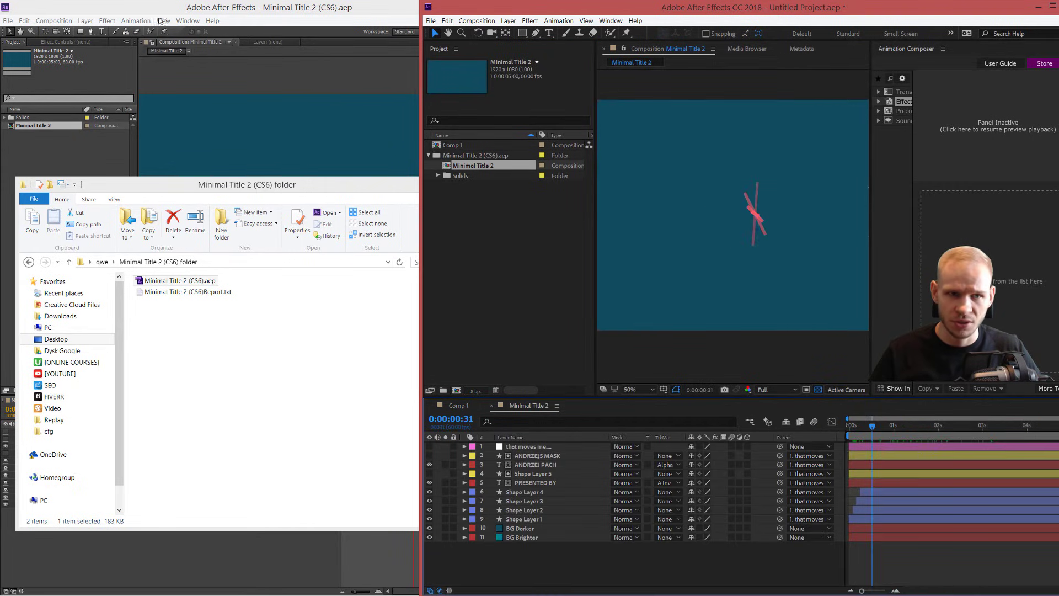
{"action": "left_click", "coordinate": [259, 138]}
{"action": "left_click", "coordinate": [342, 415]}
{"action": "key", "text": "space"}
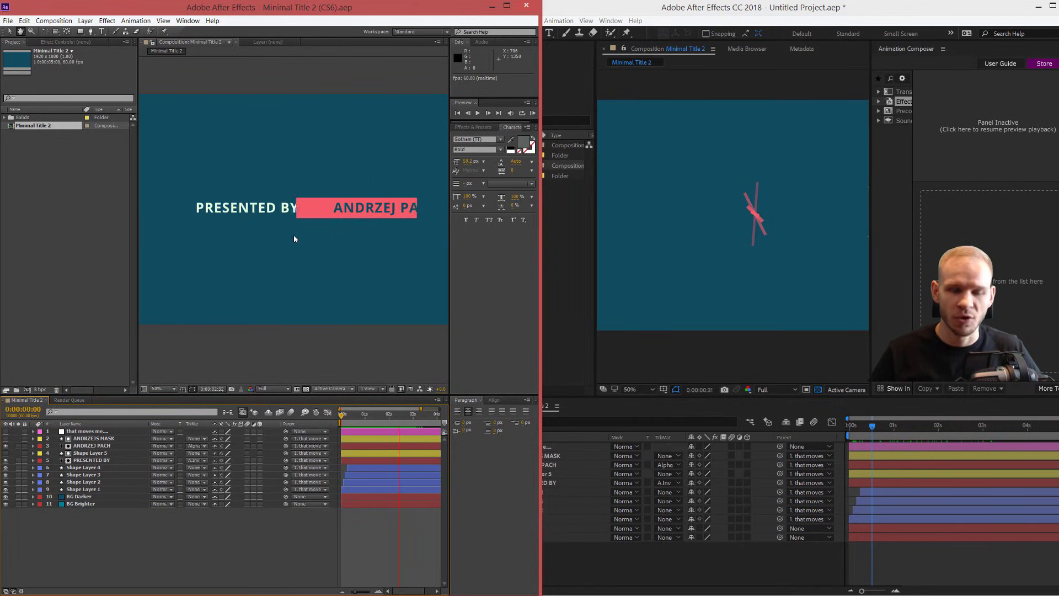
{"action": "left_click", "coordinate": [731, 293]}
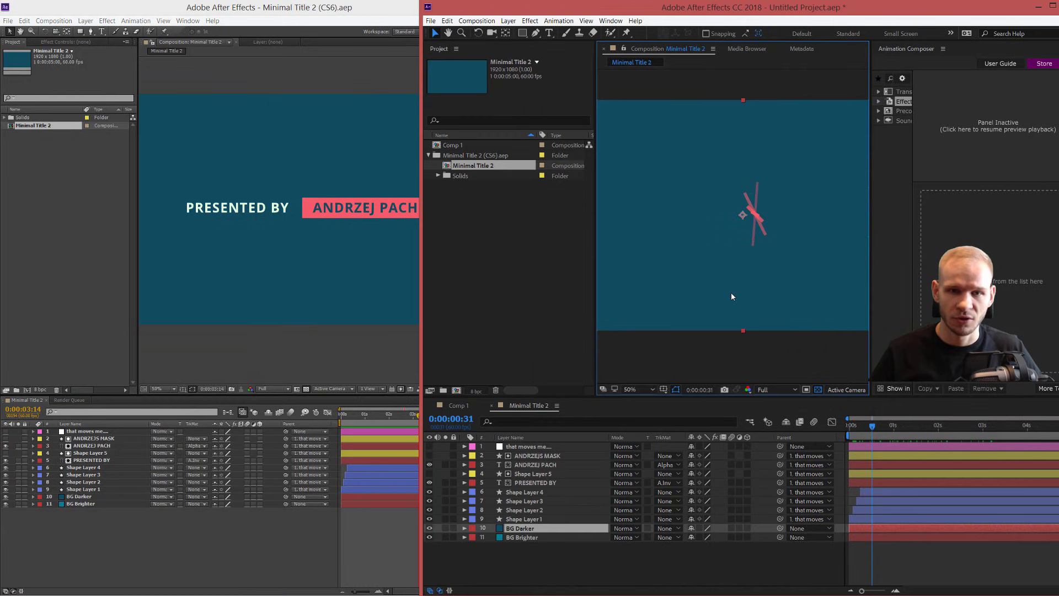
{"action": "left_click", "coordinate": [431, 21]}
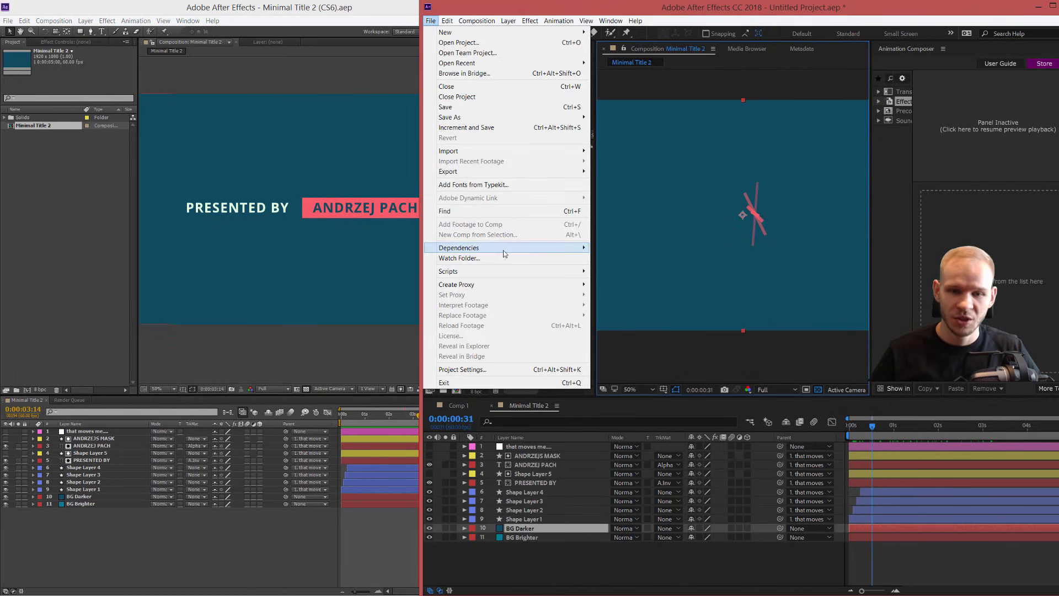
{"action": "mouse_move", "coordinate": [504, 254]}
{"action": "left_click", "coordinate": [607, 247]}
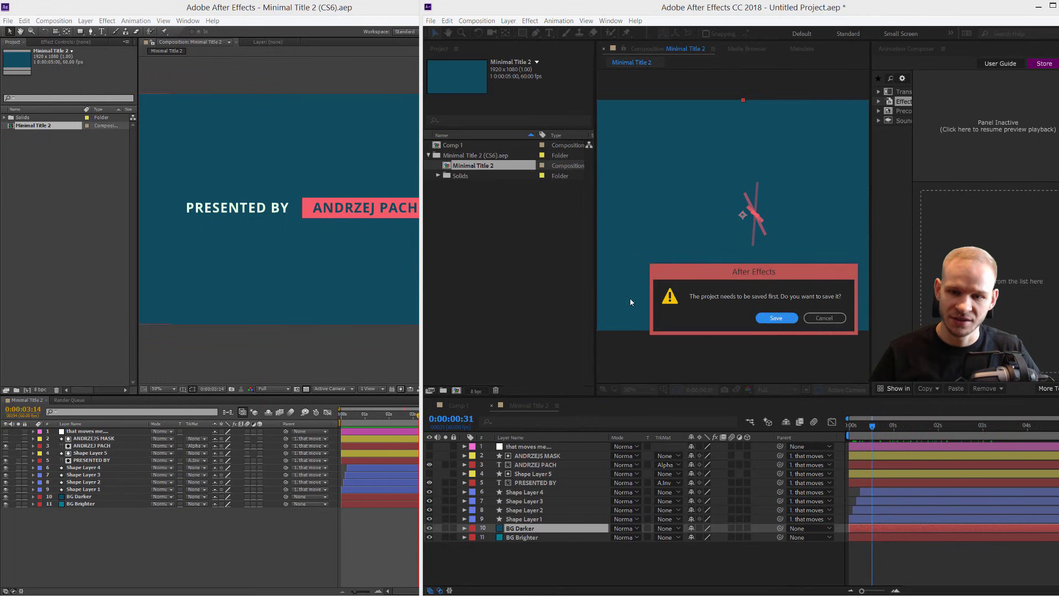
{"action": "left_click", "coordinate": [816, 317]}
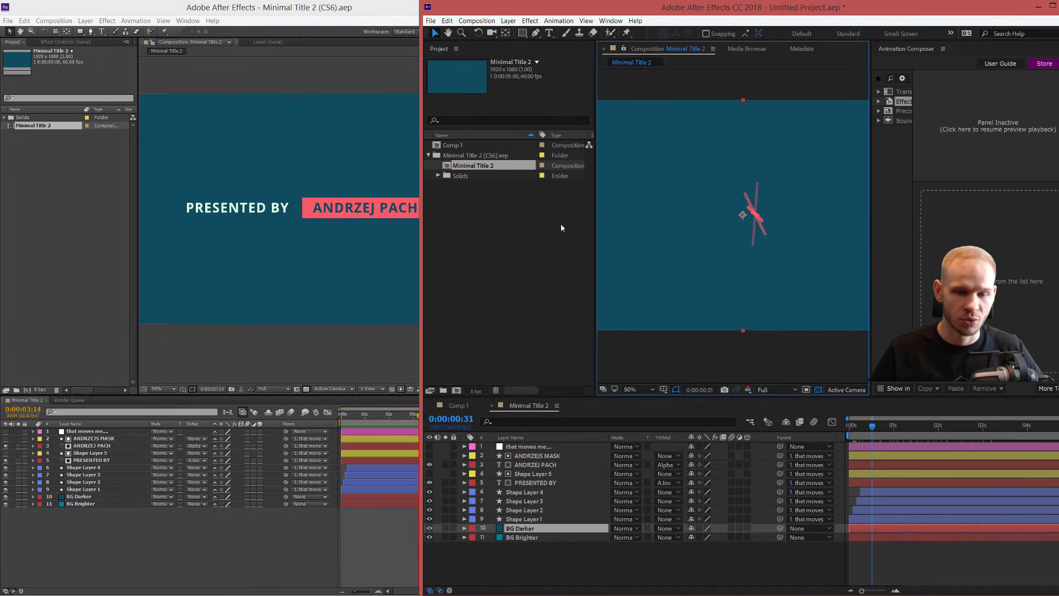
{"action": "left_click", "coordinate": [351, 346]}
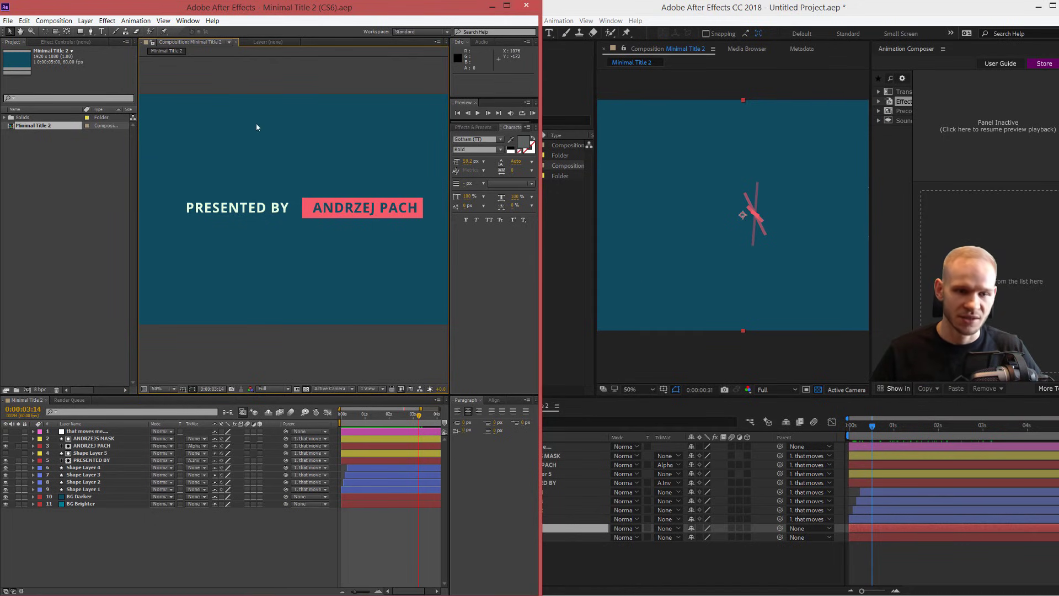
{"action": "left_click", "coordinate": [561, 341]}
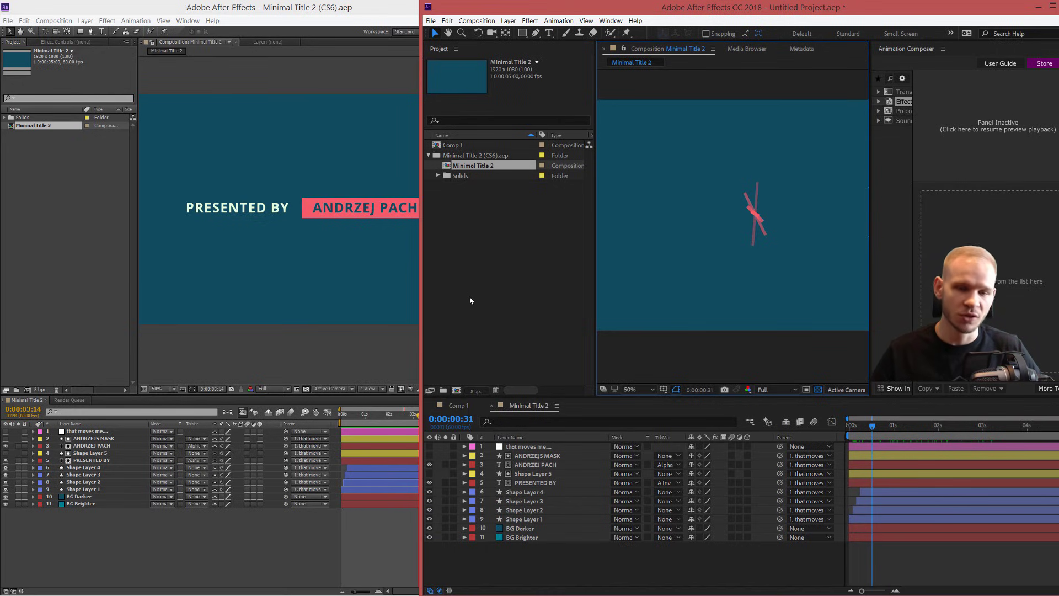
{"action": "left_click", "coordinate": [562, 236]}
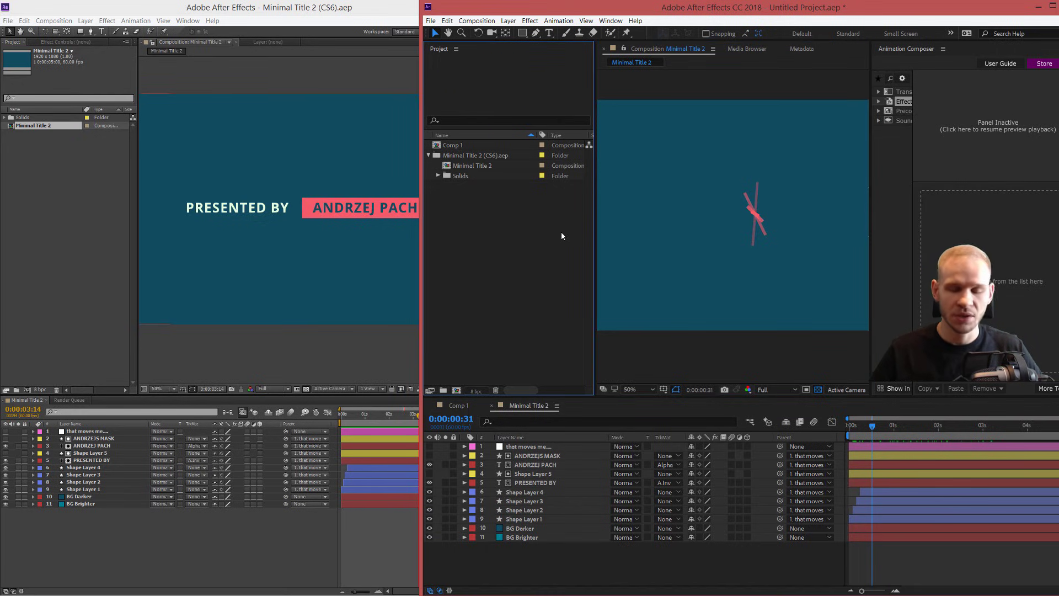